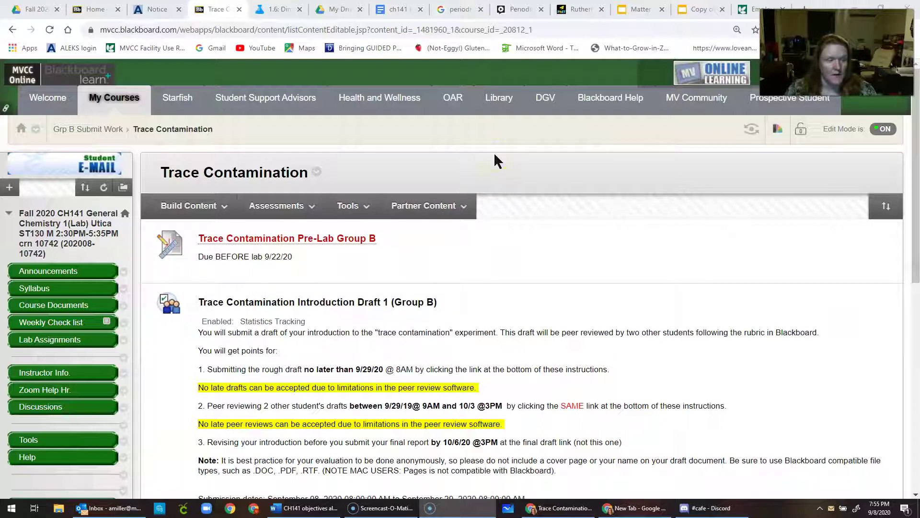
Step: Open the Assessments menu on the Trace Contamination content area's action bar
{"action": "left_click", "coordinate": [486, 141]}
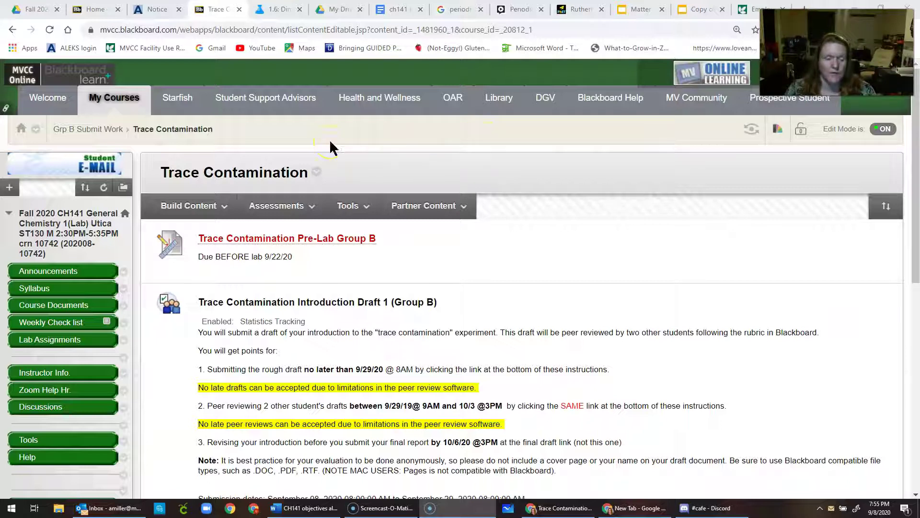
{"action": "left_click", "coordinate": [310, 207]}
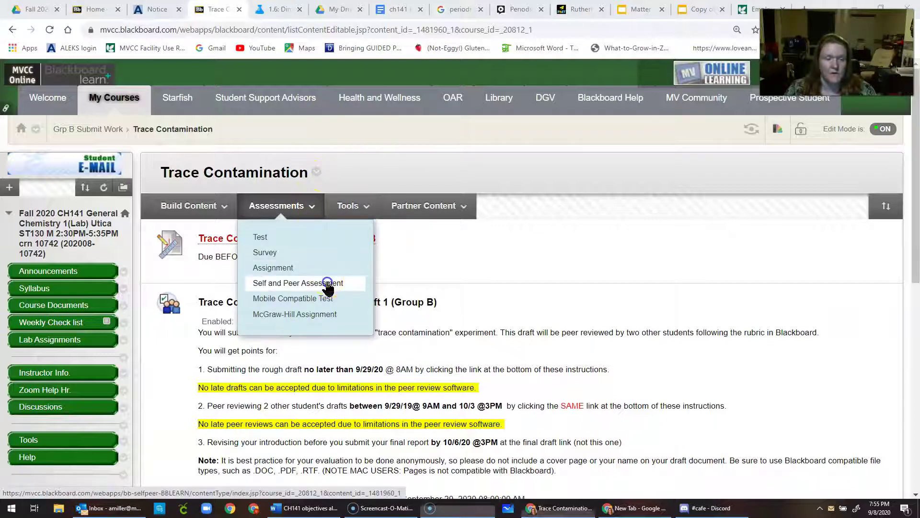
Step: Start a new Self and Peer Assessment and name it 'Group B Exp 1 intro peer review'
{"action": "left_click", "coordinate": [328, 285]}
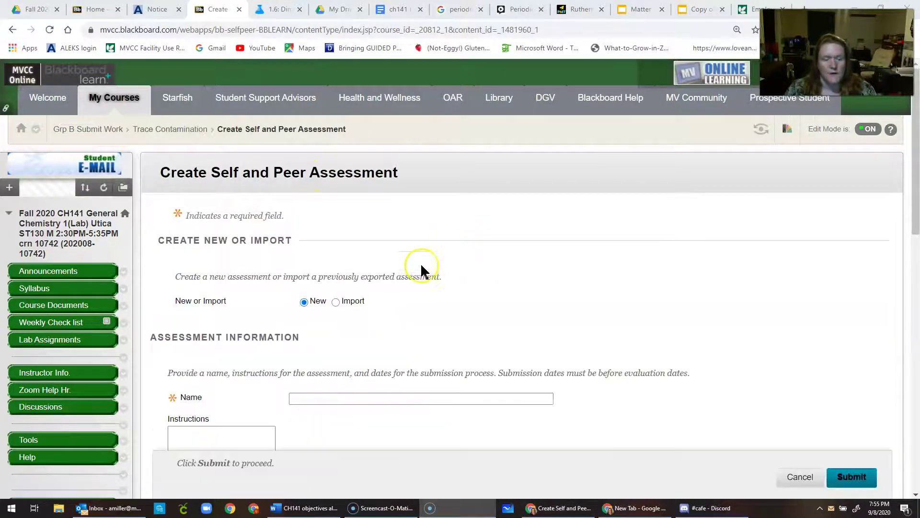
{"action": "scroll", "coordinate": [387, 274], "scroll_direction": "down", "scroll_amount": 2}
{"action": "left_click", "coordinate": [348, 300]}
{"action": "left_click", "coordinate": [345, 297]}
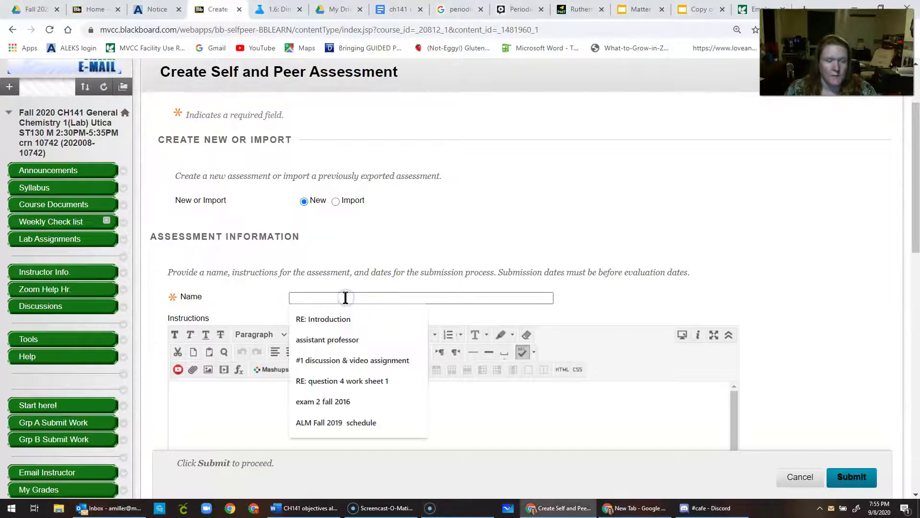
{"action": "type", "text": "Gro"}
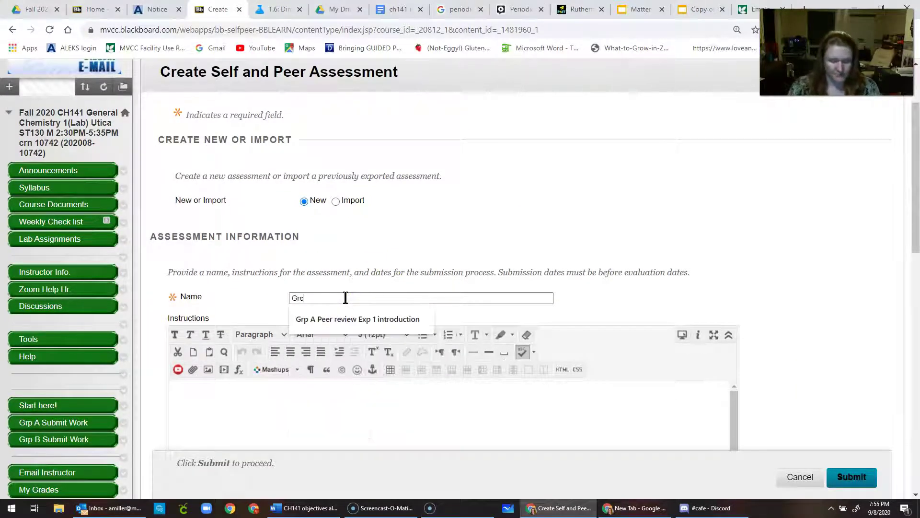
{"action": "type", "text": "up B Introfdu"}
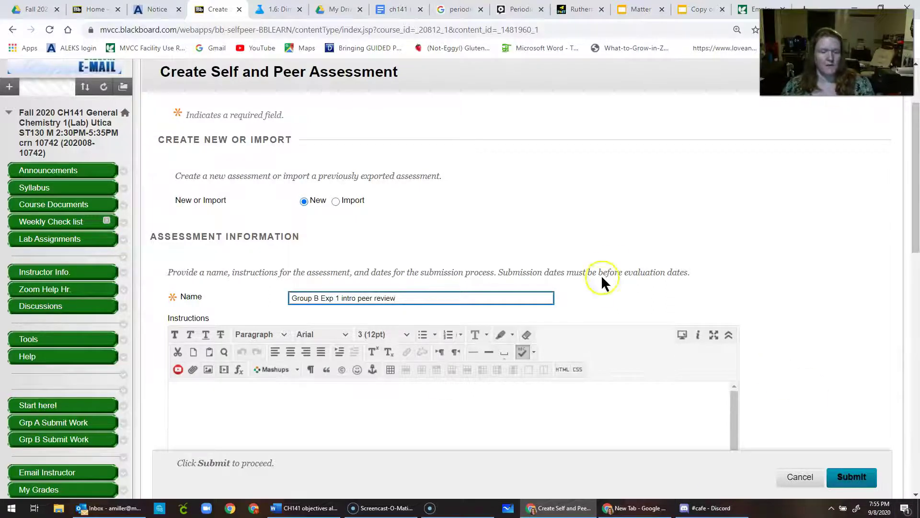
Step: Paste the copied trace-contamination draft instructions into the Instructions editor
{"action": "scroll", "coordinate": [575, 288], "scroll_direction": "down", "scroll_amount": 3}
{"action": "left_click", "coordinate": [513, 307]}
{"action": "type", "text": "You will submit a draft of your introduction to the \"trace contamination\" experiment. This draft will be peer reviewed by two other students following the rubric in Blackboard. You will get points for: 1. Submitting the rough draft no later than 9/29/20 @ 8AM by clicking the link at the bottom of these instructions. No late drafts can be accepted due to limitations in the peer review software. 2. Peer reviewing 2 other student's drafts between 9/29/19@ 9AM and 10/3 @3PM  by clicking the SAME link at the bottom of these instructions. No late peer reviews can be accepted due to limitations in the peer review software. 3. Revising your introduction before you submit your final report by 10/6/20 @3PM at the final draft link (not this one) Note: It is best practice for your evaluation to be done anonymously, so please do not include a cover page or your name on your draft document. Be sure to use Blackboard compatible file types, such as .DOC, .PDF, .RTF. (NOTE MAC USERS: Pages is not compatible with Blackboard)."}
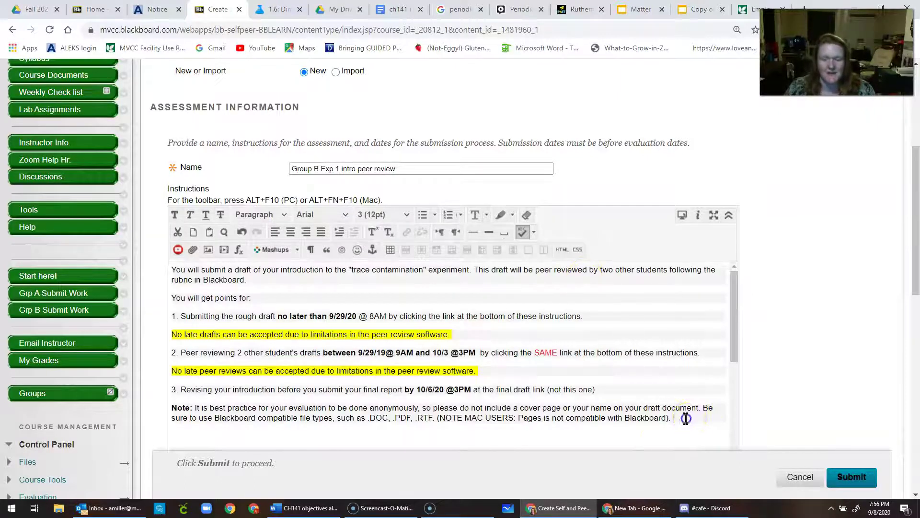
{"action": "left_click_drag", "start_coordinate": [694, 420], "coordinate": [324, 382]}
{"action": "left_click", "coordinate": [592, 368]}
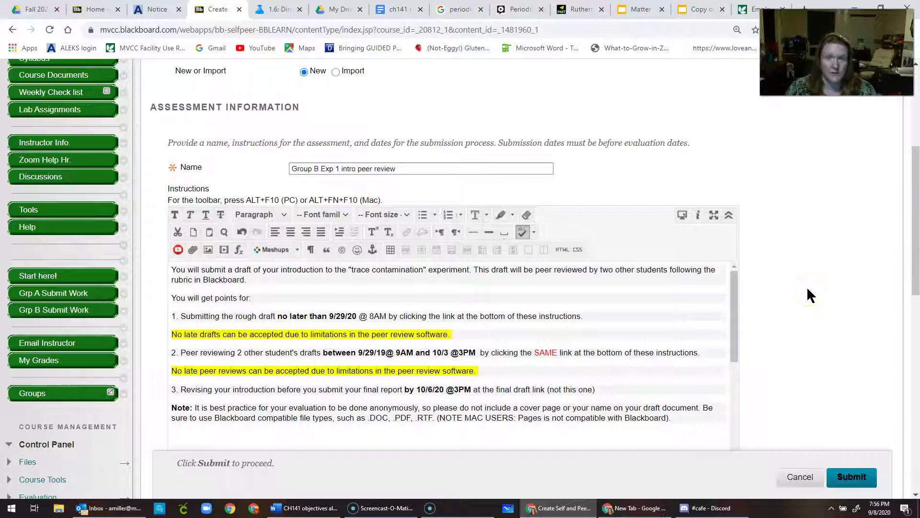
{"action": "scroll", "coordinate": [806, 286], "scroll_direction": "down", "scroll_amount": 1}
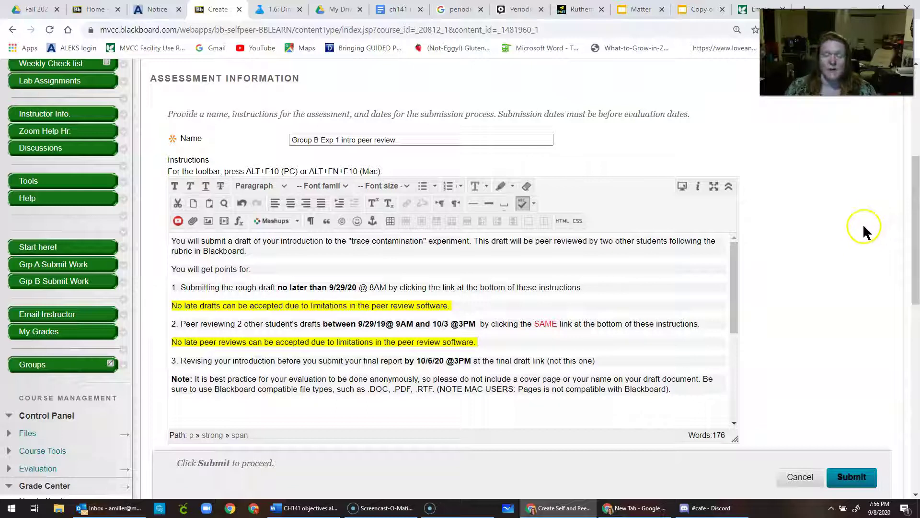
{"action": "scroll", "coordinate": [481, 178], "scroll_direction": "down", "scroll_amount": 1}
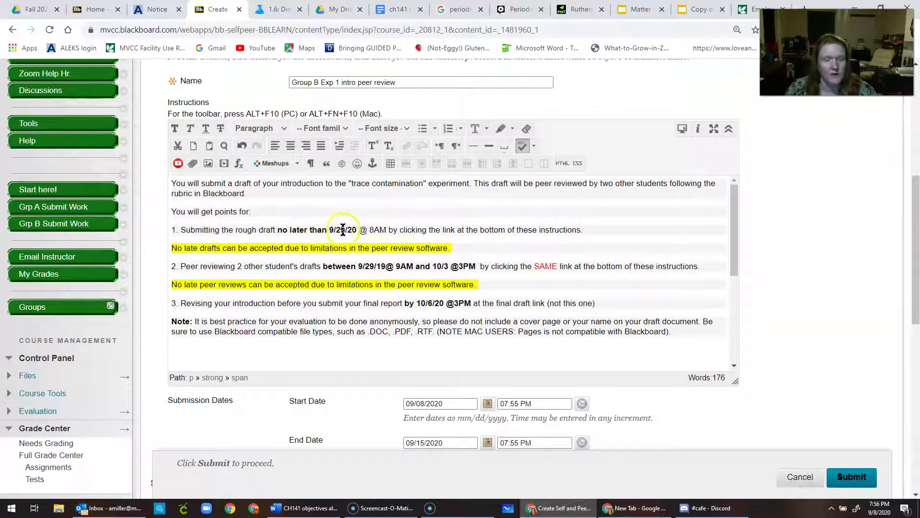
{"action": "scroll", "coordinate": [477, 335], "scroll_direction": "down", "scroll_amount": 1}
{"action": "scroll", "coordinate": [347, 395], "scroll_direction": "down", "scroll_amount": 1}
{"action": "scroll", "coordinate": [333, 395], "scroll_direction": "down", "scroll_amount": 1}
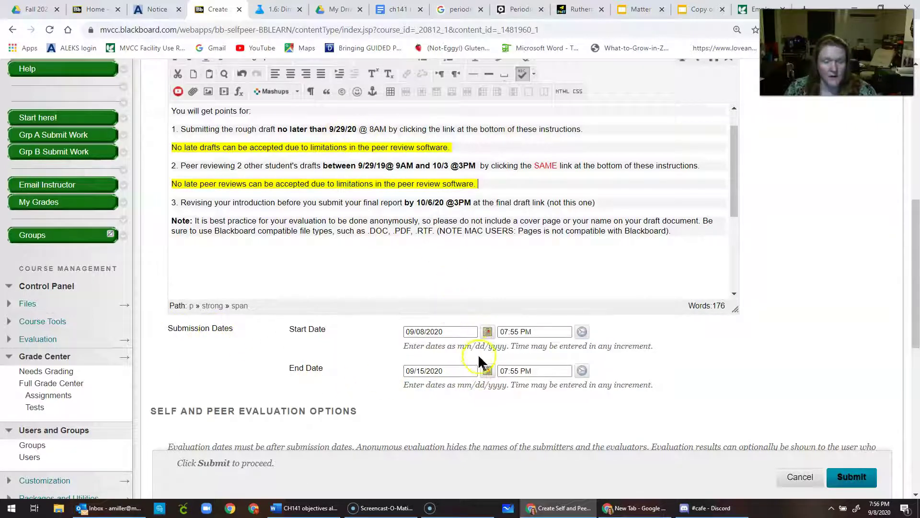
Step: Set the submission End Date to 29 September 2020 and its time to 08:00 AM
{"action": "left_click", "coordinate": [487, 370]}
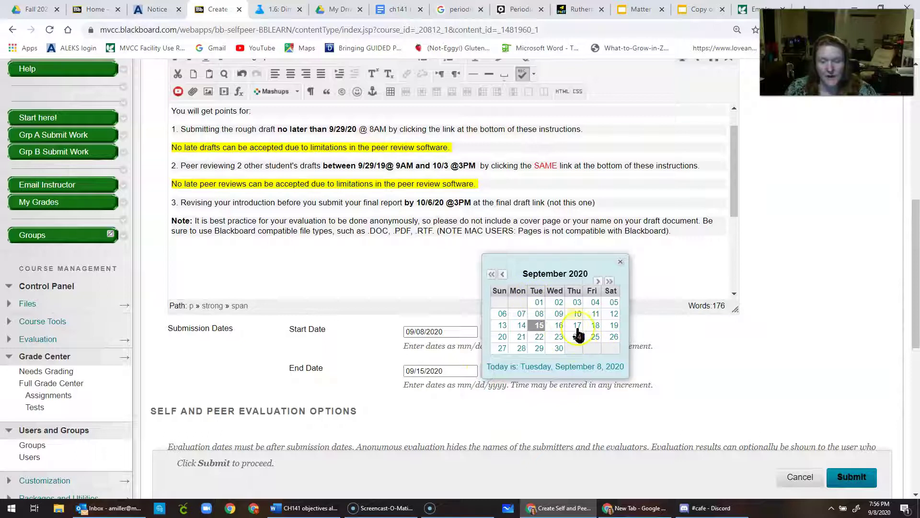
{"action": "left_click", "coordinate": [596, 281]}
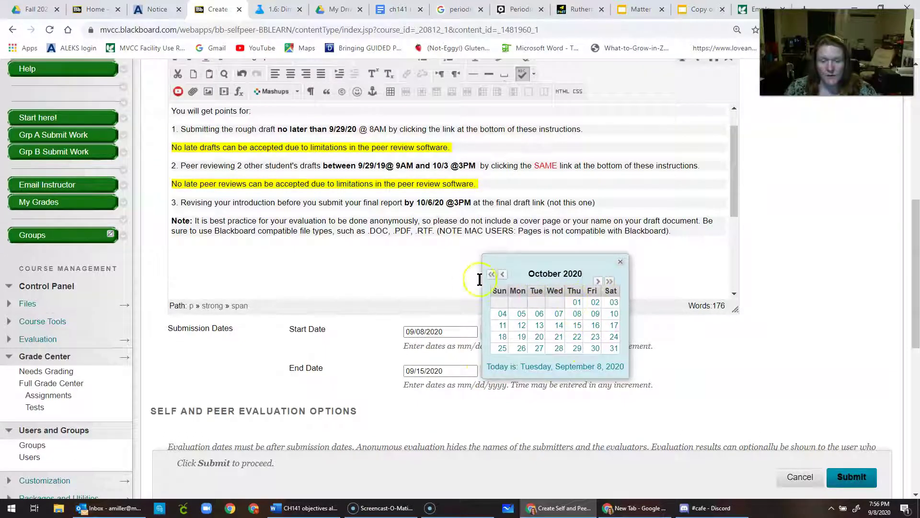
{"action": "left_click", "coordinate": [502, 274]}
{"action": "left_click", "coordinate": [539, 348]}
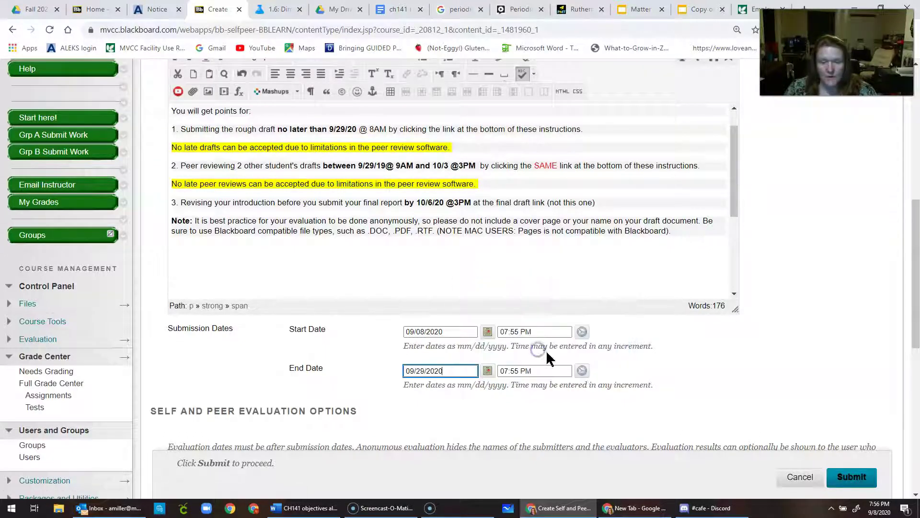
{"action": "left_click", "coordinate": [583, 373]}
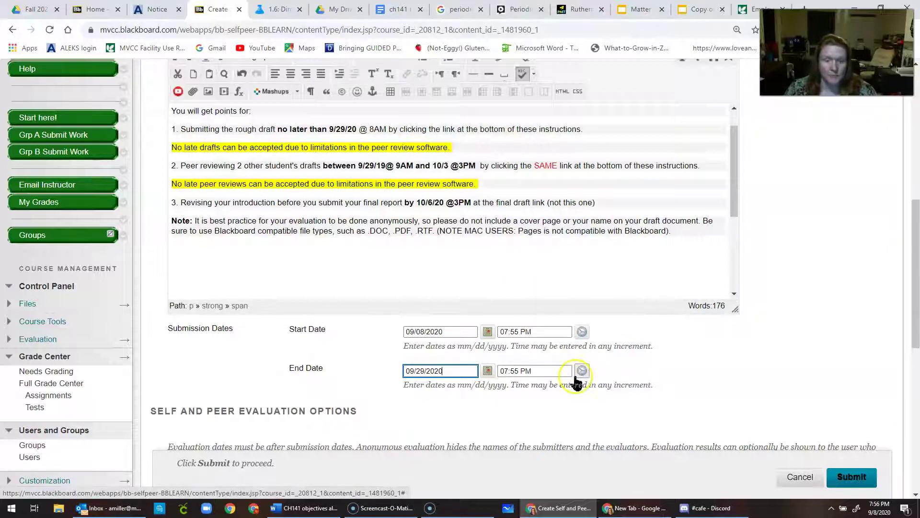
{"action": "scroll", "coordinate": [618, 331], "scroll_direction": "down", "scroll_amount": 1}
{"action": "scroll", "coordinate": [618, 335], "scroll_direction": "down", "scroll_amount": 3}
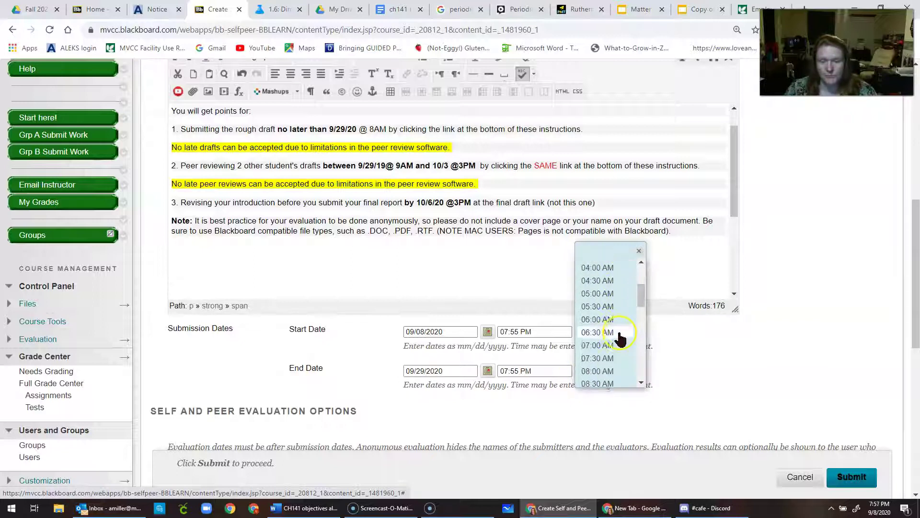
{"action": "left_click", "coordinate": [604, 333]}
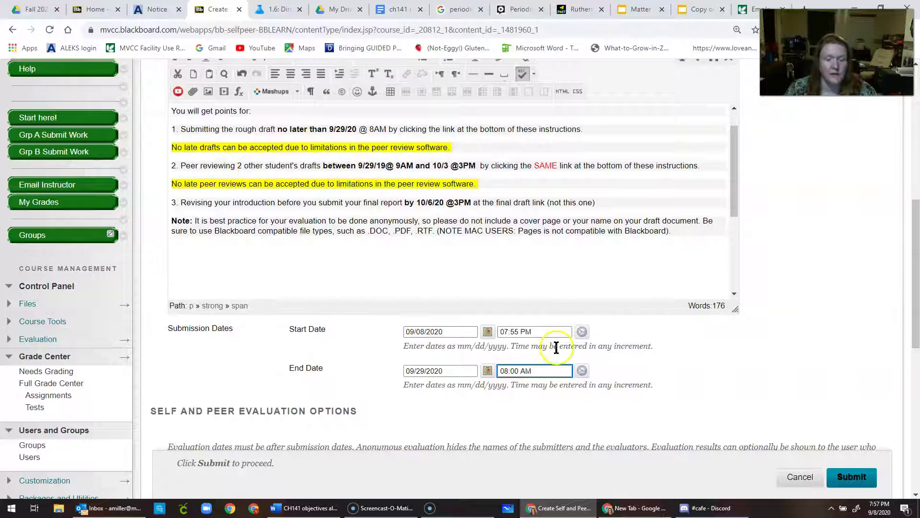
Step: Set the Evaluation Start Date to 09/29/2020 at 09:00 AM
{"action": "scroll", "coordinate": [452, 308], "scroll_direction": "down", "scroll_amount": 5}
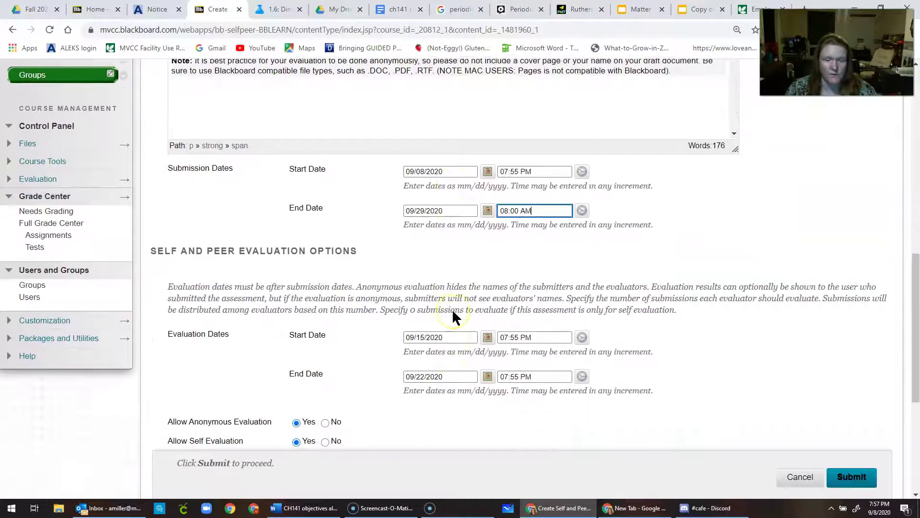
{"action": "left_click", "coordinate": [488, 281]}
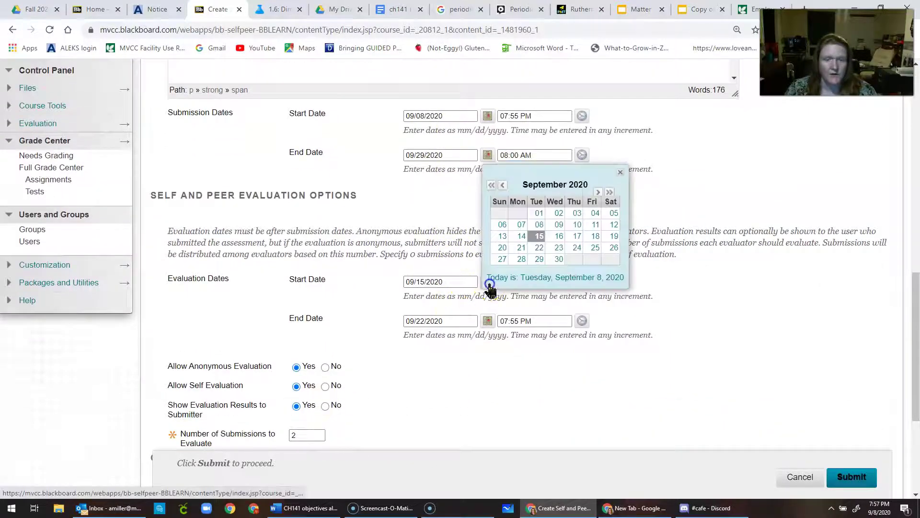
{"action": "left_click", "coordinate": [539, 259]}
{"action": "left_click", "coordinate": [582, 282]}
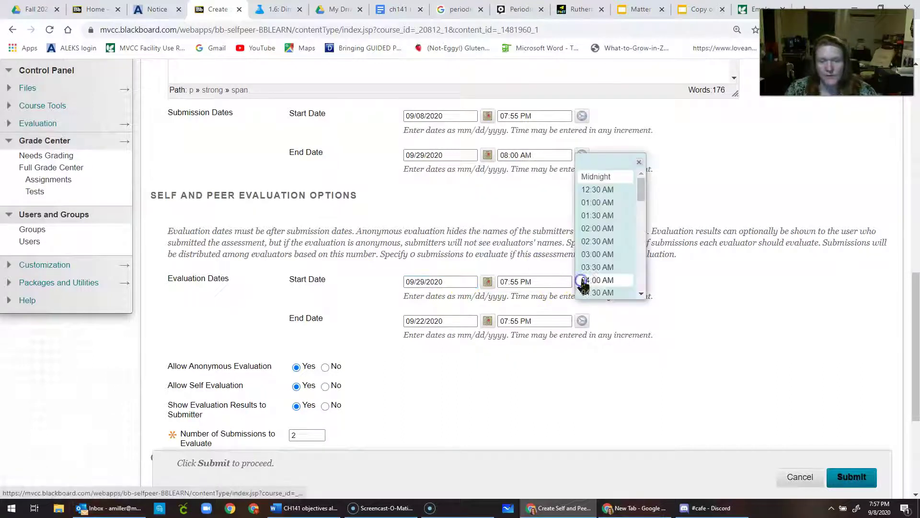
{"action": "scroll", "coordinate": [618, 273], "scroll_direction": "down", "scroll_amount": 3}
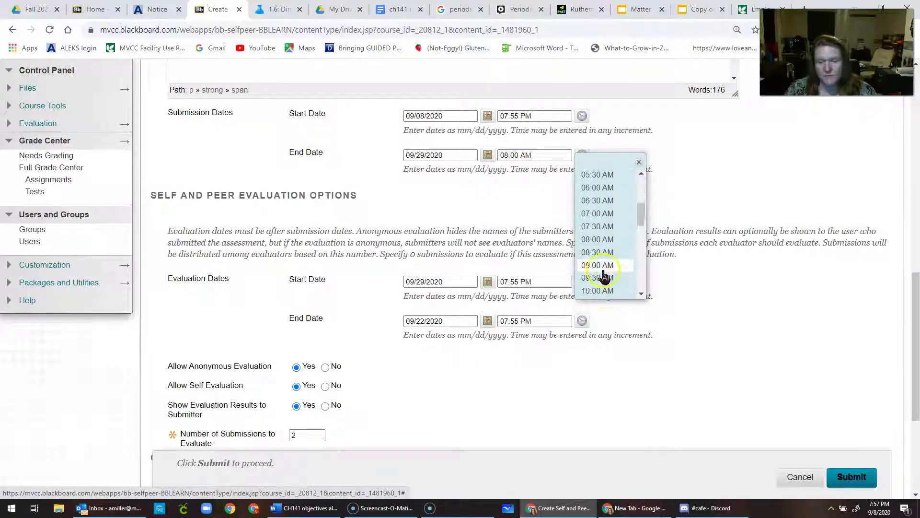
{"action": "left_click", "coordinate": [603, 271]}
{"action": "scroll", "coordinate": [561, 262], "scroll_direction": "up", "scroll_amount": 3}
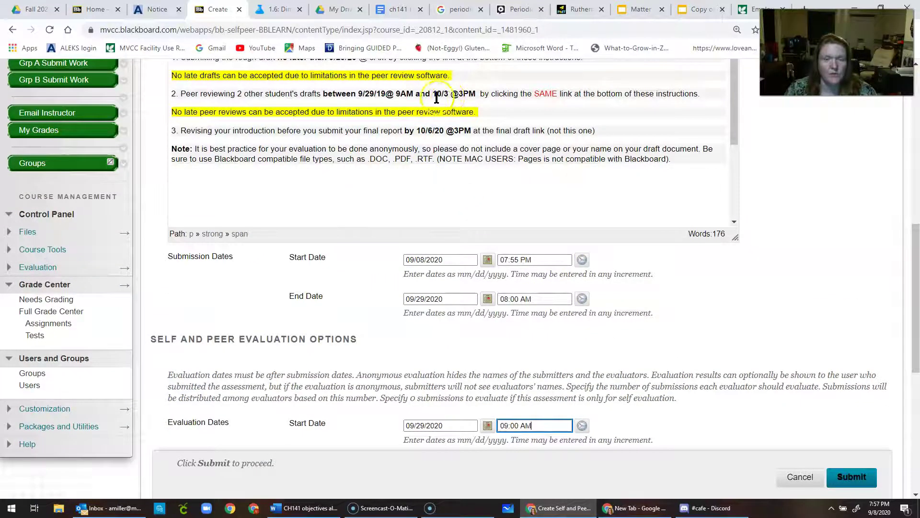
{"action": "scroll", "coordinate": [623, 345], "scroll_direction": "down", "scroll_amount": 3}
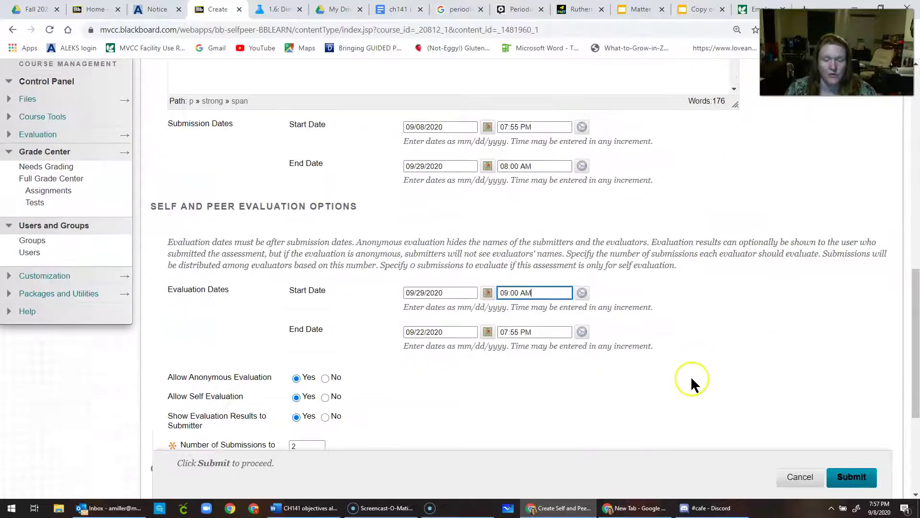
Step: Set the Evaluation End Date to 10/03/2020 at 03:00 PM
{"action": "left_click", "coordinate": [488, 306]}
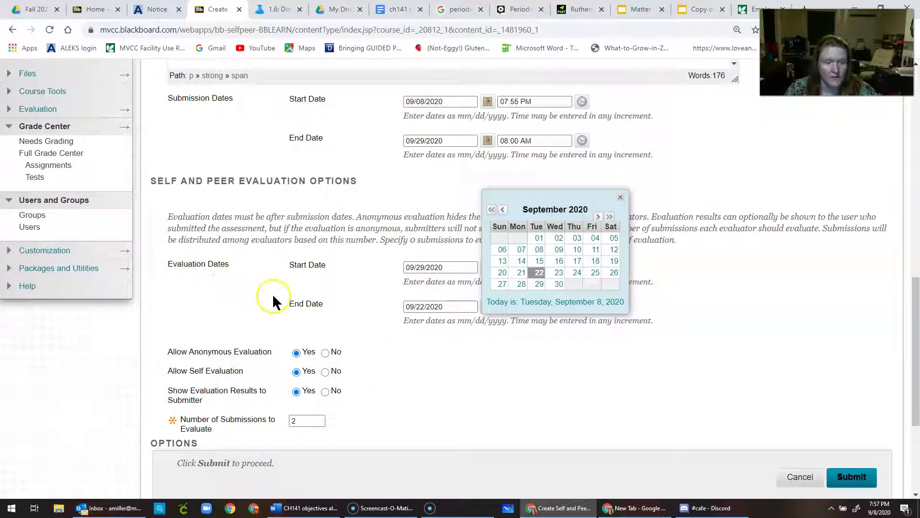
{"action": "left_click", "coordinate": [597, 217]}
{"action": "left_click", "coordinate": [613, 238]}
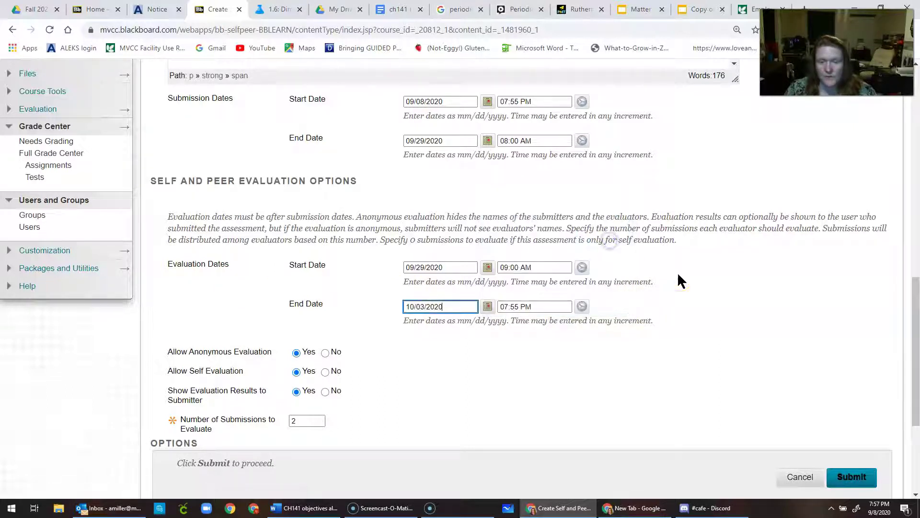
{"action": "scroll", "coordinate": [706, 295], "scroll_direction": "up", "scroll_amount": 3}
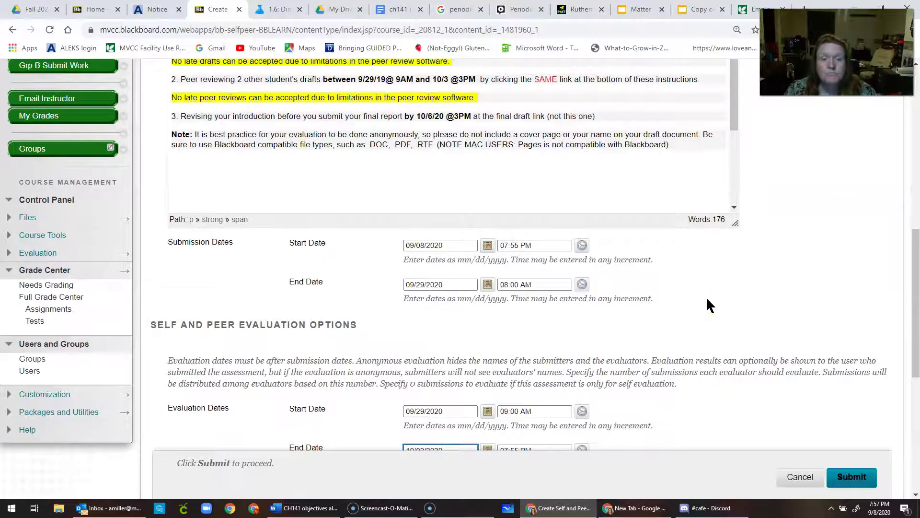
{"action": "scroll", "coordinate": [706, 304], "scroll_direction": "down", "scroll_amount": 3}
{"action": "left_click", "coordinate": [582, 311]}
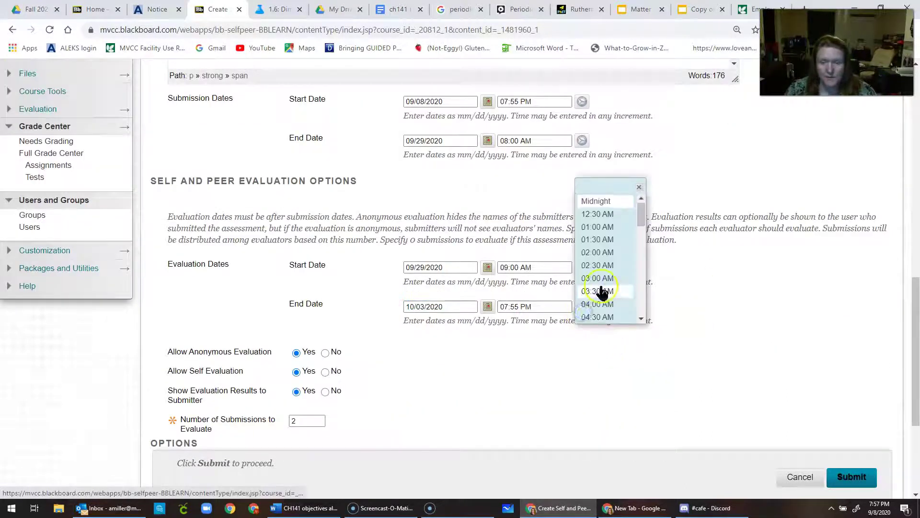
{"action": "scroll", "coordinate": [600, 302], "scroll_direction": "down", "scroll_amount": 5}
{"action": "scroll", "coordinate": [600, 295], "scroll_direction": "down", "scroll_amount": 2}
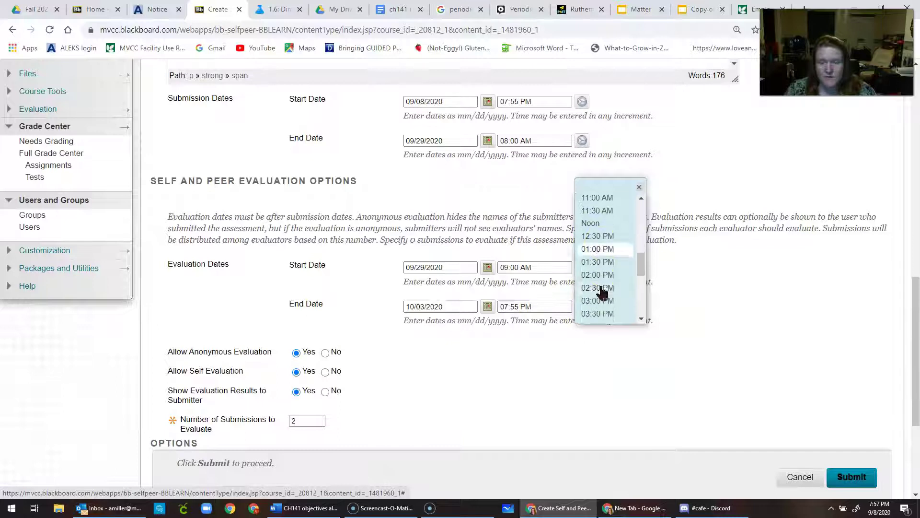
{"action": "left_click", "coordinate": [603, 305]}
{"action": "left_click", "coordinate": [474, 353]}
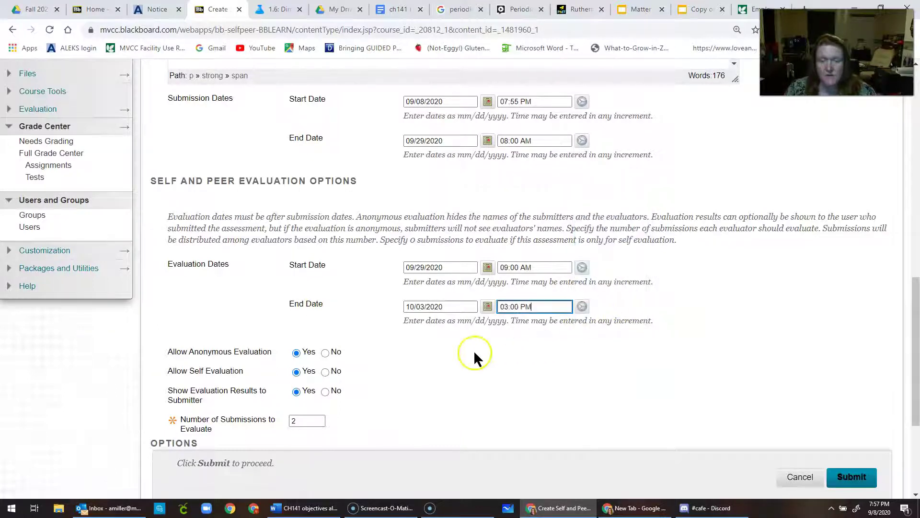
{"action": "left_click", "coordinate": [482, 362]}
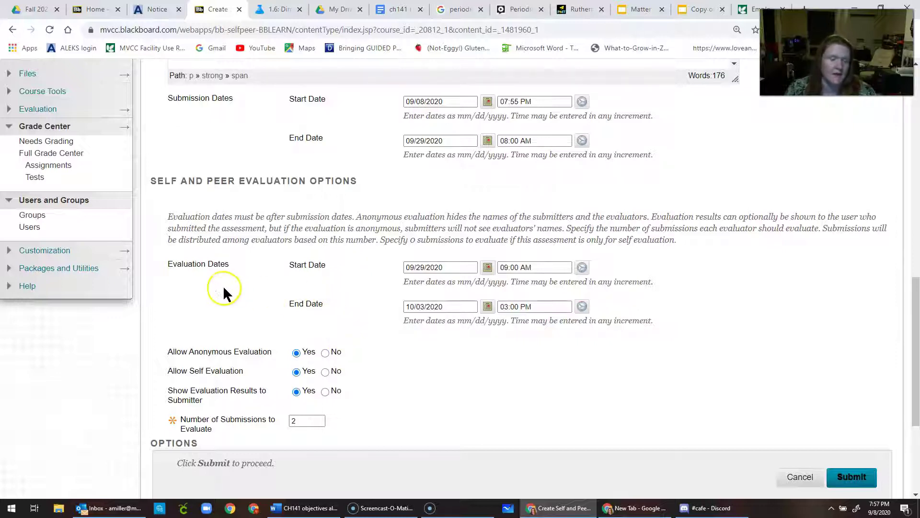
Step: Select No for Allow Self Evaluation and look over the remaining evaluation options
{"action": "left_click", "coordinate": [326, 372]}
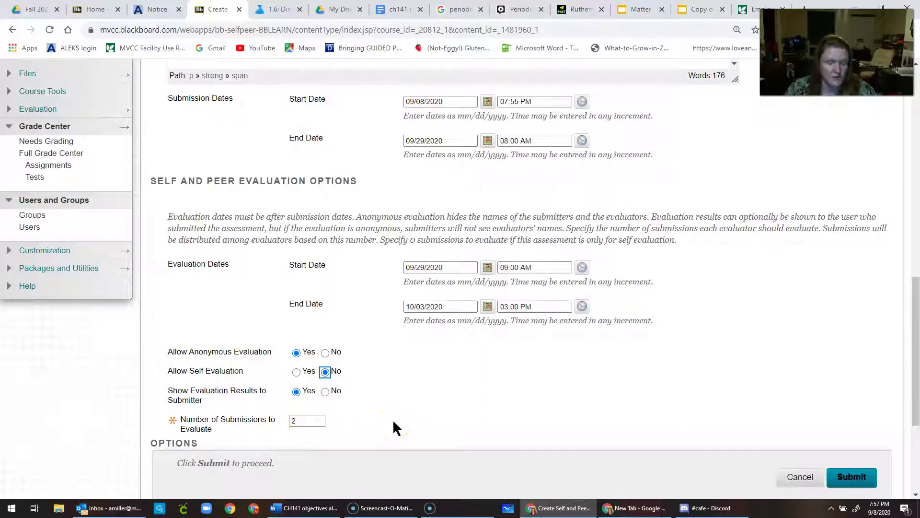
{"action": "scroll", "coordinate": [393, 421], "scroll_direction": "down", "scroll_amount": 2}
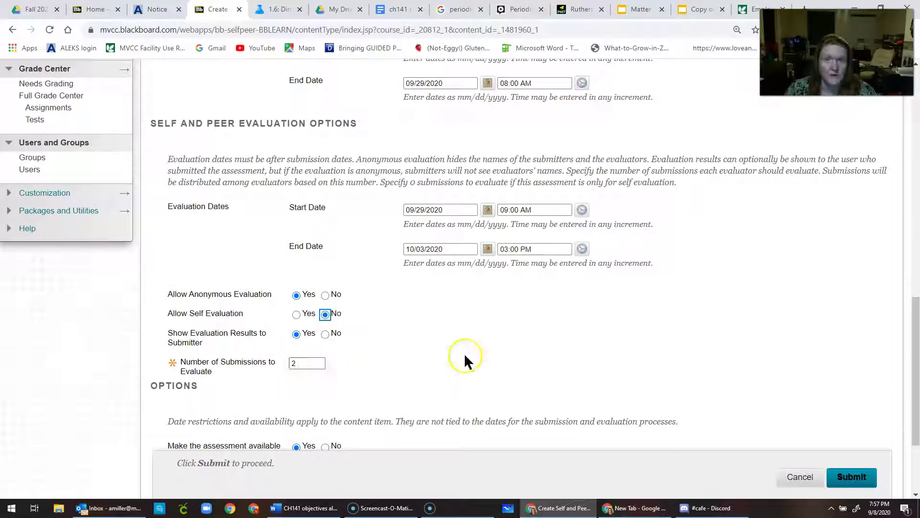
{"action": "scroll", "coordinate": [458, 357], "scroll_direction": "down", "scroll_amount": 3}
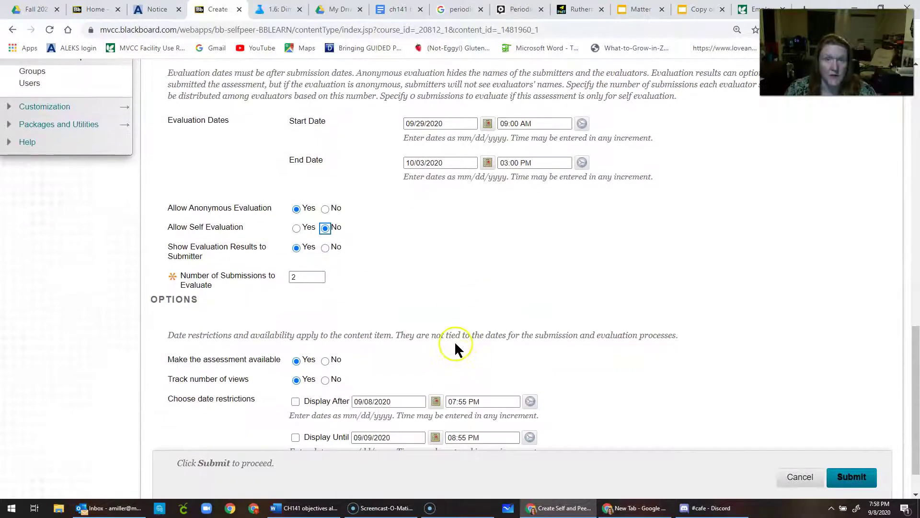
{"action": "scroll", "coordinate": [560, 364], "scroll_direction": "down", "scroll_amount": 2}
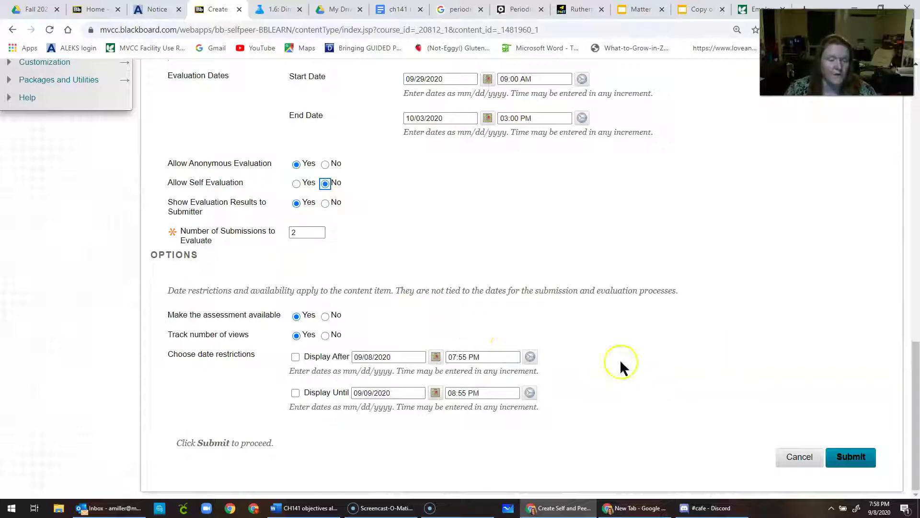
Step: Submit the completed Self and Peer Assessment form
{"action": "left_click", "coordinate": [857, 462]}
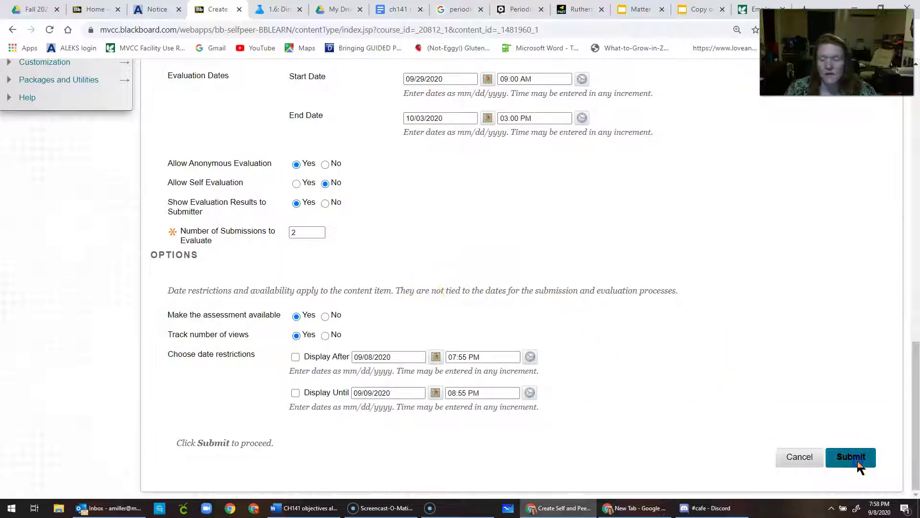